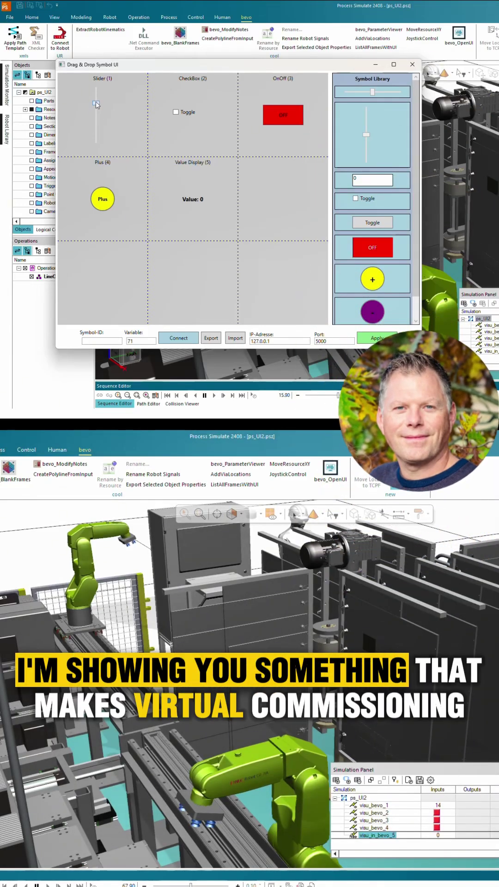
# Lower Slider (1), tick the Toggle checkbox, and switch OnOff on then off.
pyautogui.moveTo(96, 104); pyautogui.dragTo(99, 116)
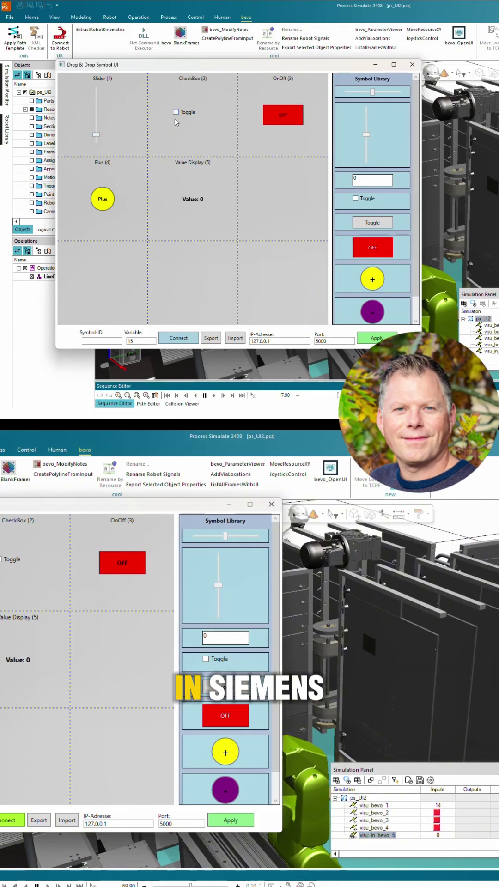
pyautogui.click(176, 111)
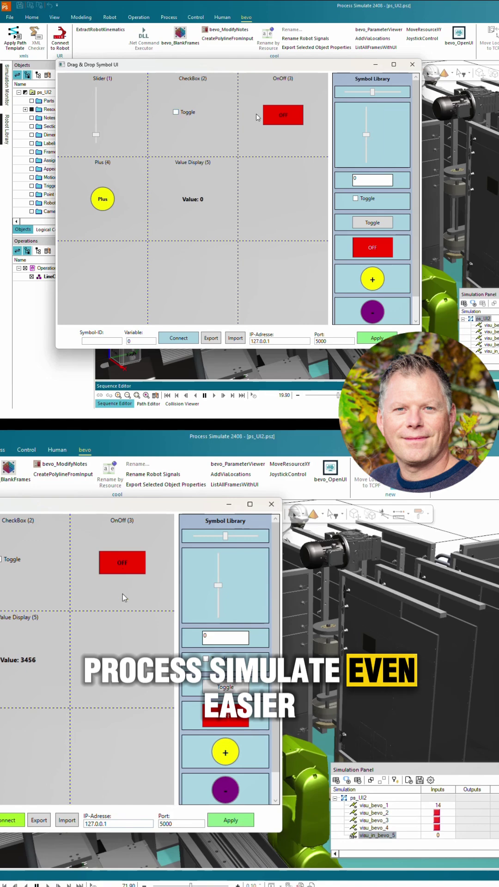
pyautogui.click(125, 562)
pyautogui.click(127, 562)
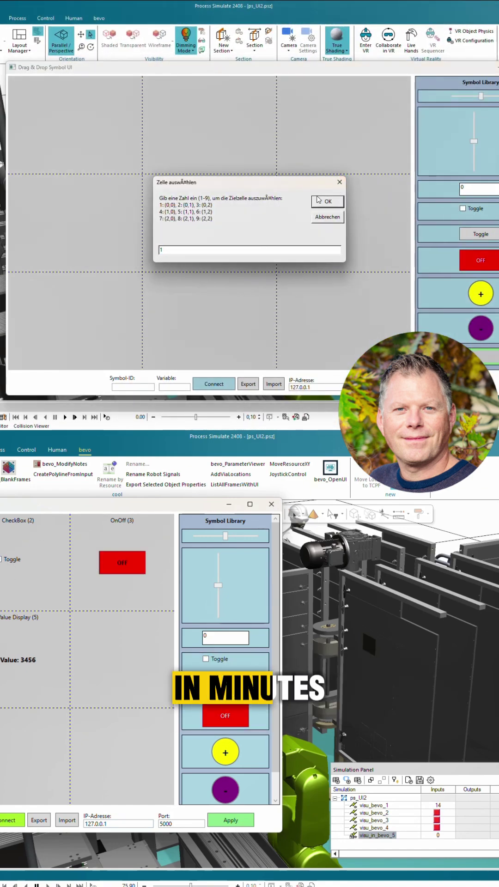
# Place the Slider, CheckBox and OnOff symbols in grid cells 1, 2 and 3.
pyautogui.press('Return')
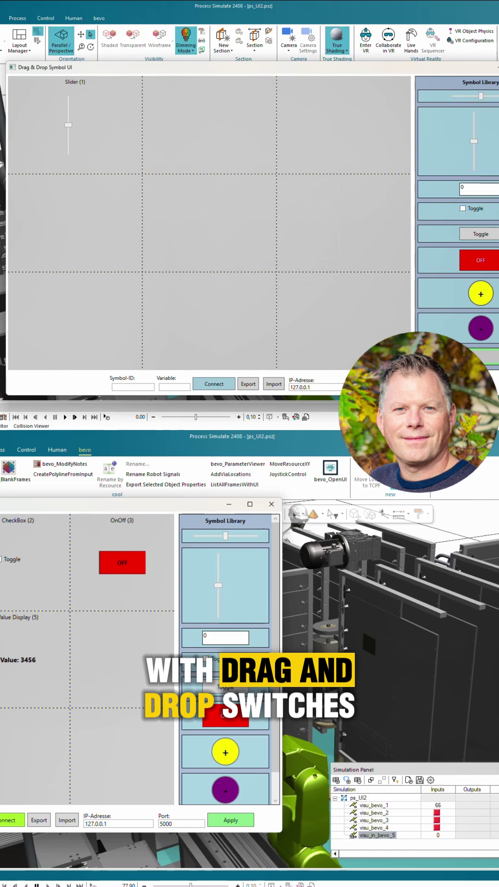
pyautogui.press('Return')
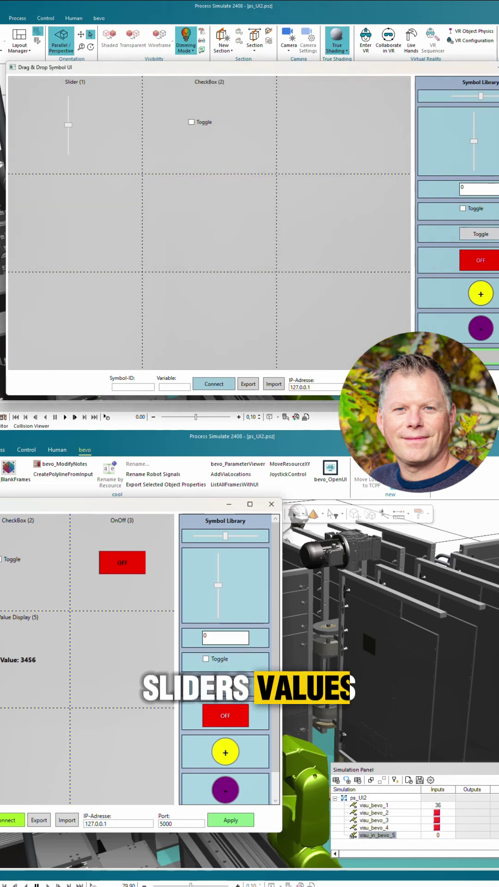
pyautogui.moveTo(480, 234); pyautogui.dragTo(397, 233)
pyautogui.write('3')
pyautogui.click(325, 206)
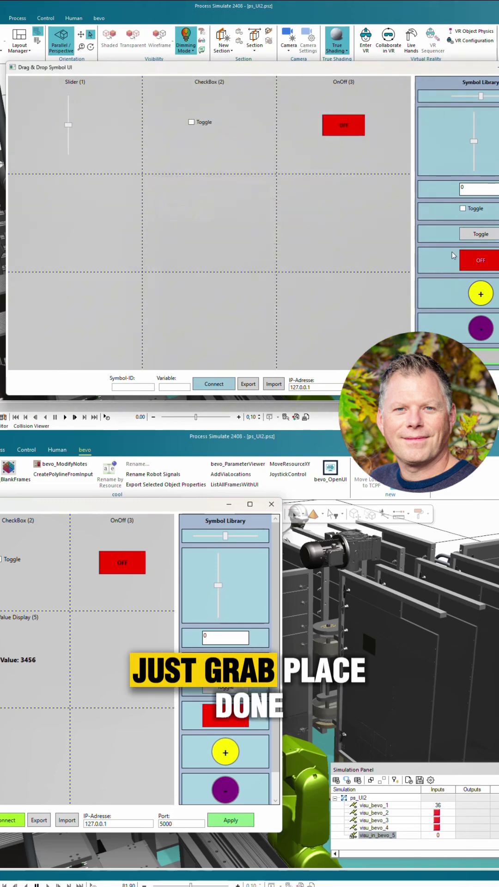
# Place the Plus button in cell 4 and the Value Display in cell 5.
pyautogui.moveTo(480, 234); pyautogui.dragTo(348, 225)
pyautogui.write('4')
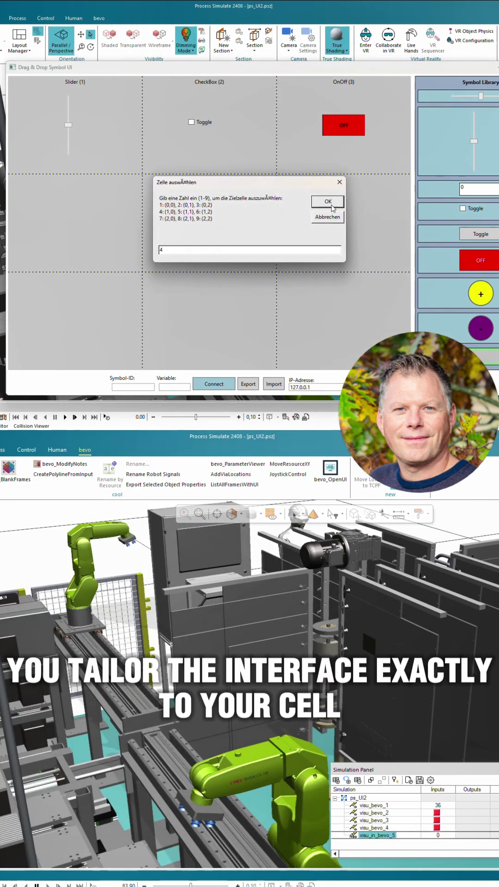
pyautogui.press('Return')
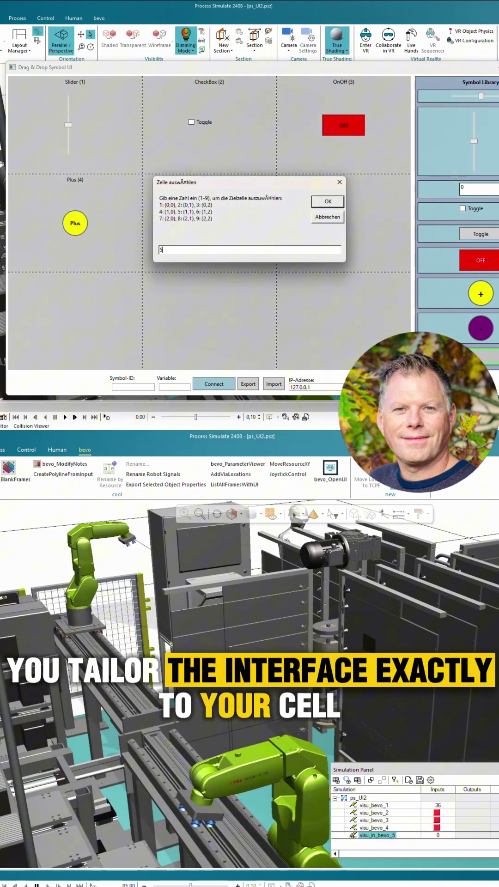
pyautogui.click(326, 203)
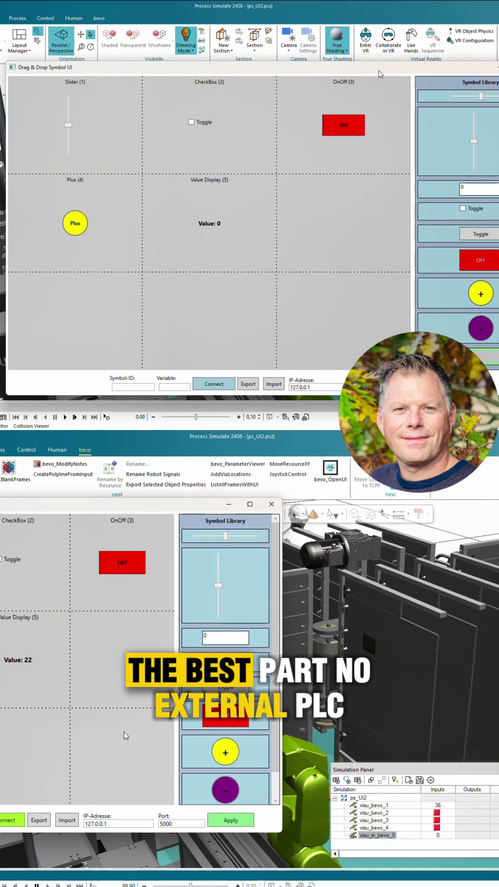
# Shift the symbol window left, then flip OnOff, tick Toggle, and flip OnOff again.
pyautogui.moveTo(378, 73); pyautogui.dragTo(284, 76)
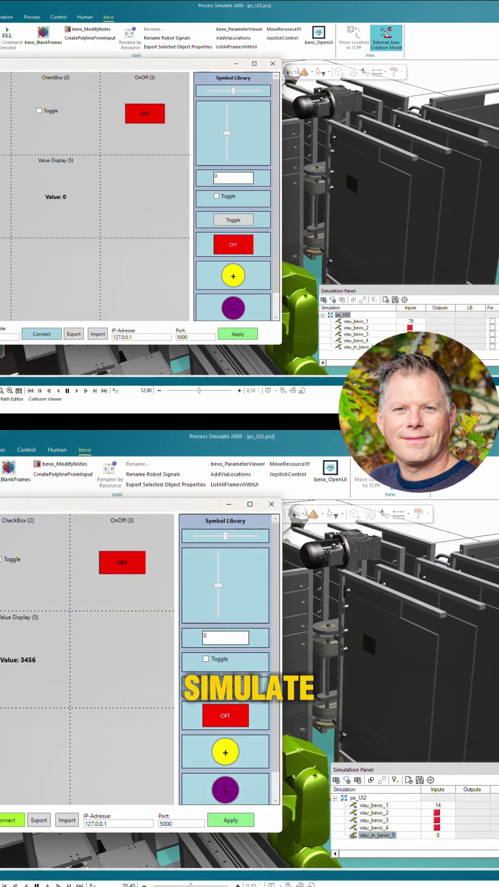
pyautogui.click(122, 562)
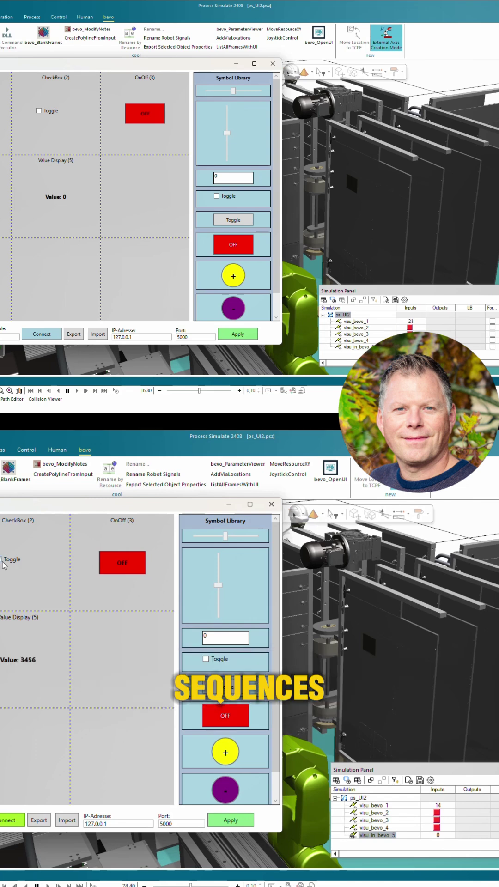
pyautogui.click(40, 111)
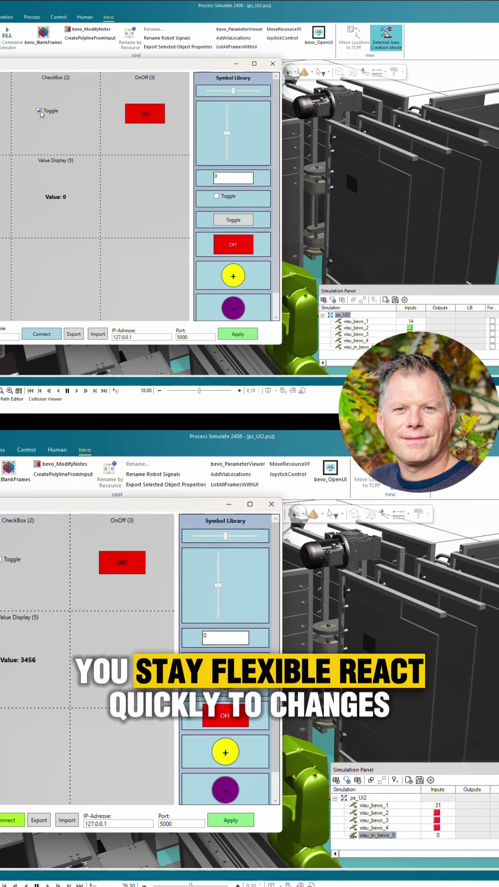
pyautogui.click(151, 120)
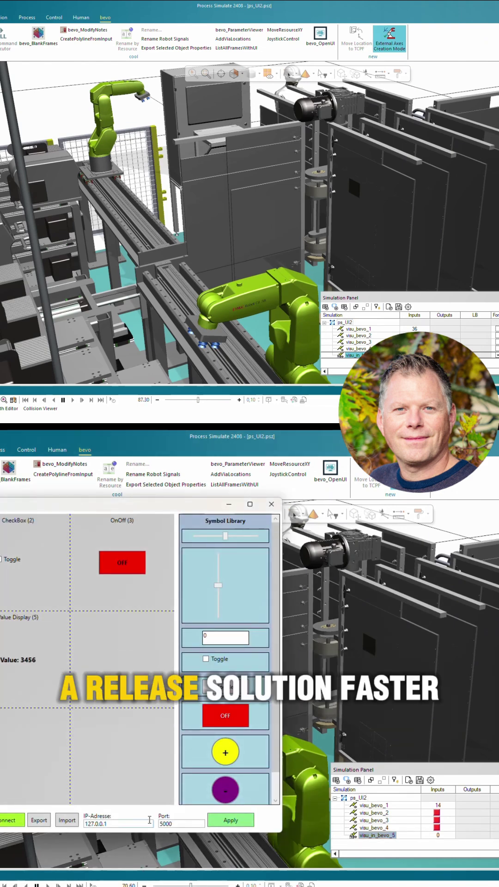
# Switch the OnOff (3) button from OFF to ON.
pyautogui.click(123, 569)
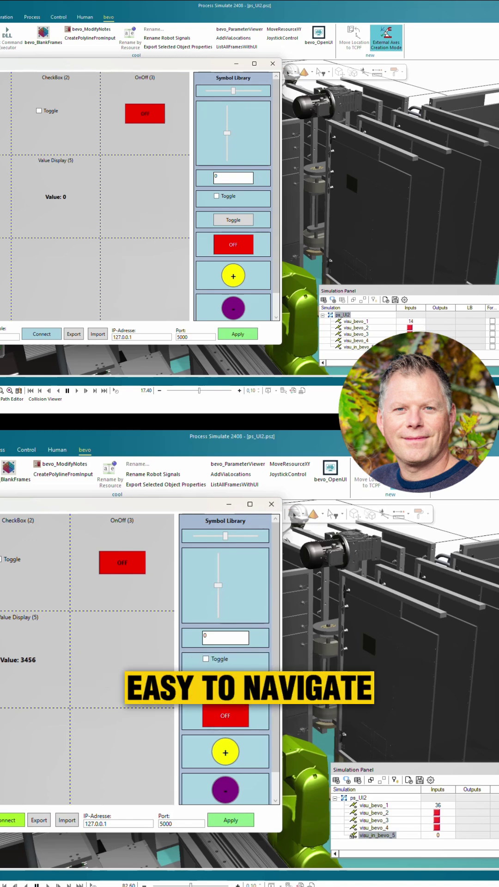
# Tick the CheckBox (2) toggle for visu_bevo_2 and press the OnOff (3) button.
pyautogui.click(39, 111)
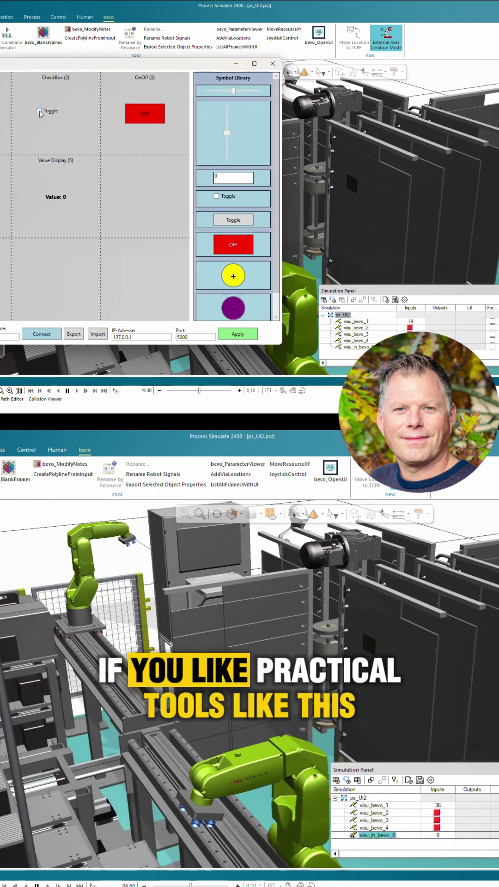
pyautogui.click(135, 118)
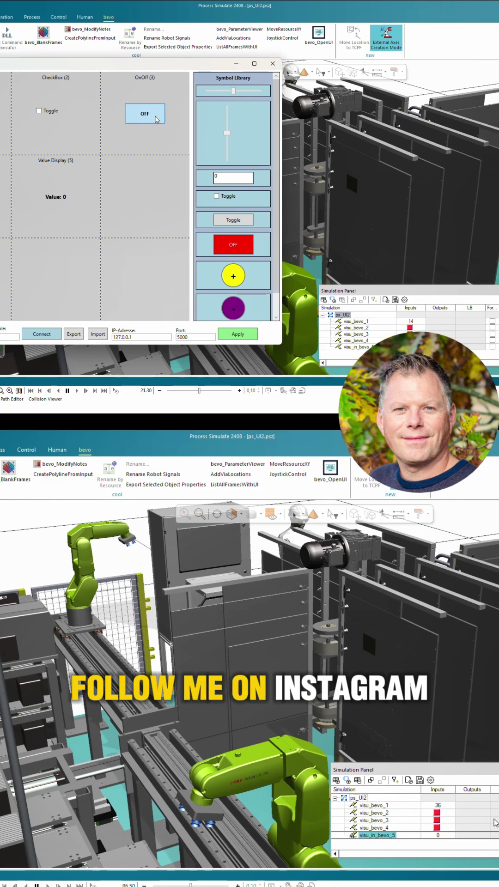